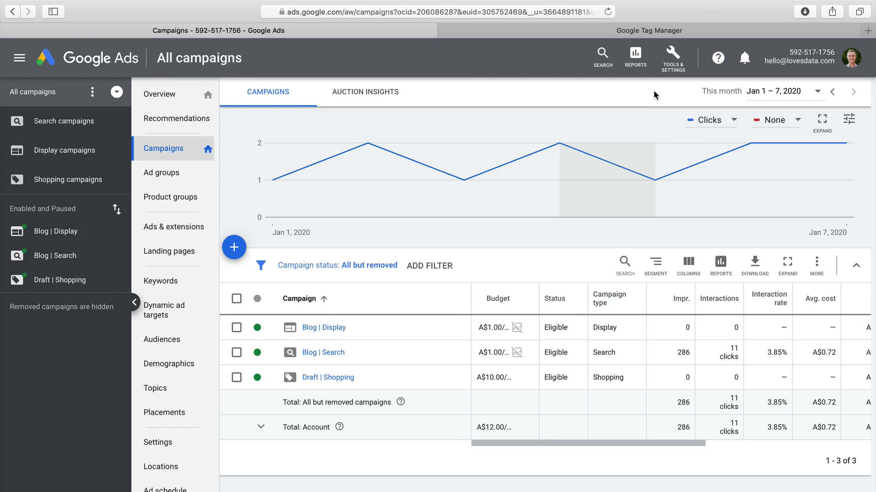
Open the account's conversion actions and start a new conversion action for tracking a website
click(675, 64)
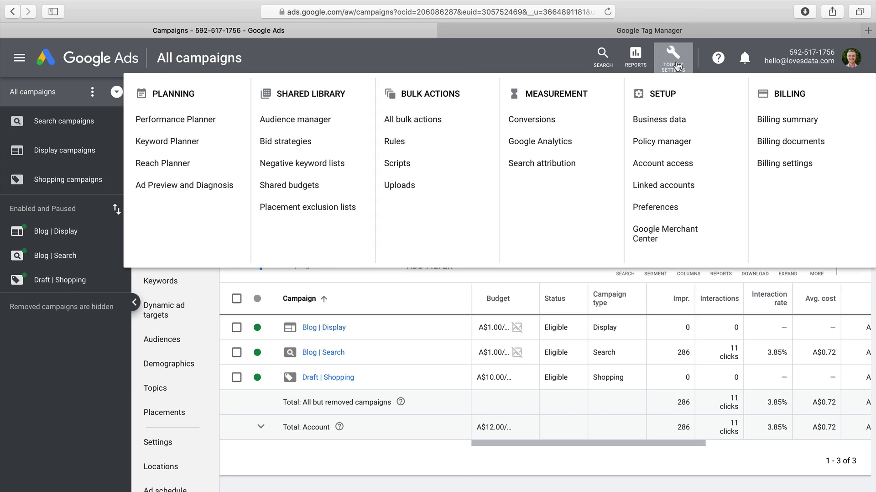
click(575, 128)
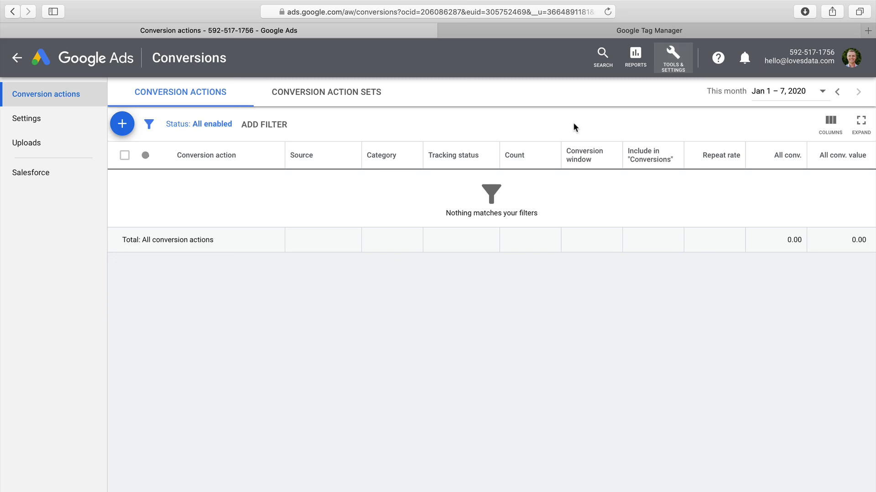
click(129, 122)
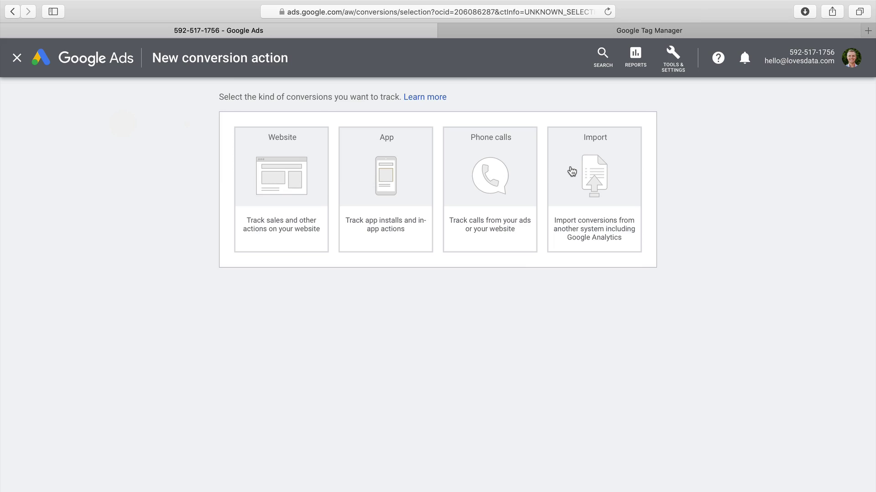
click(295, 173)
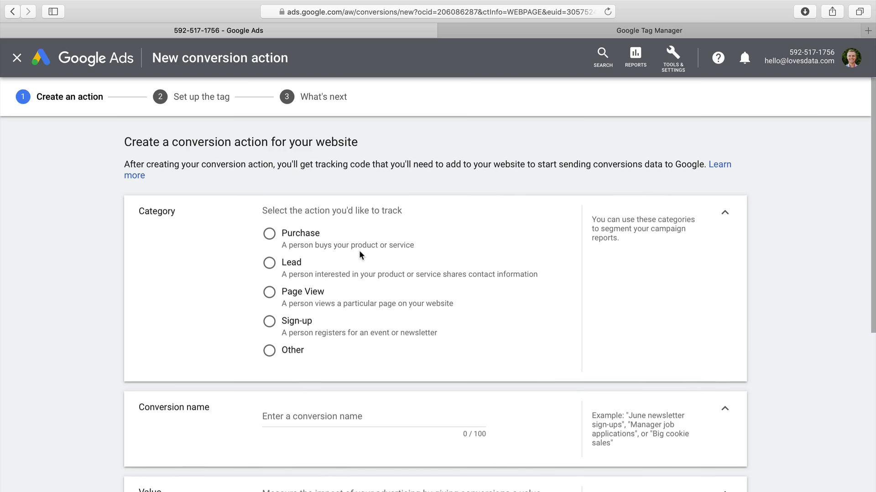
Set the conversion category to Lead and name the conversion "Contact Form"
scroll(360, 254, down, 2)
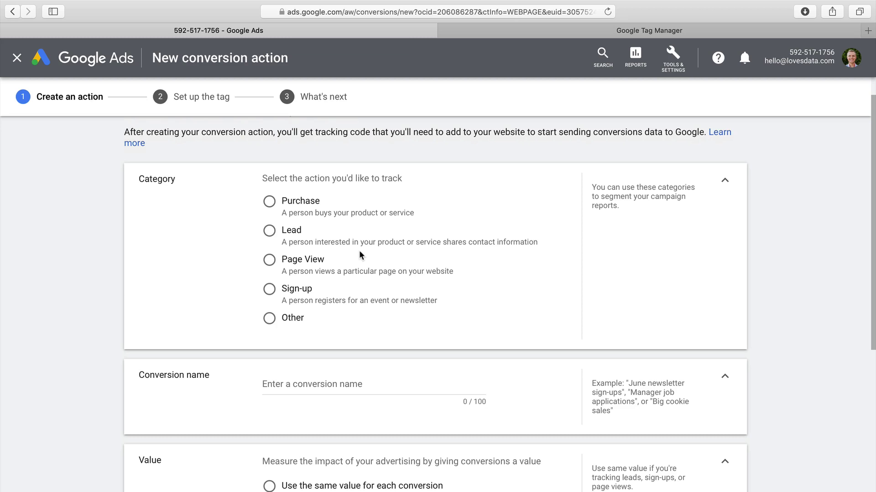
click(271, 231)
scroll(357, 346, down, 3)
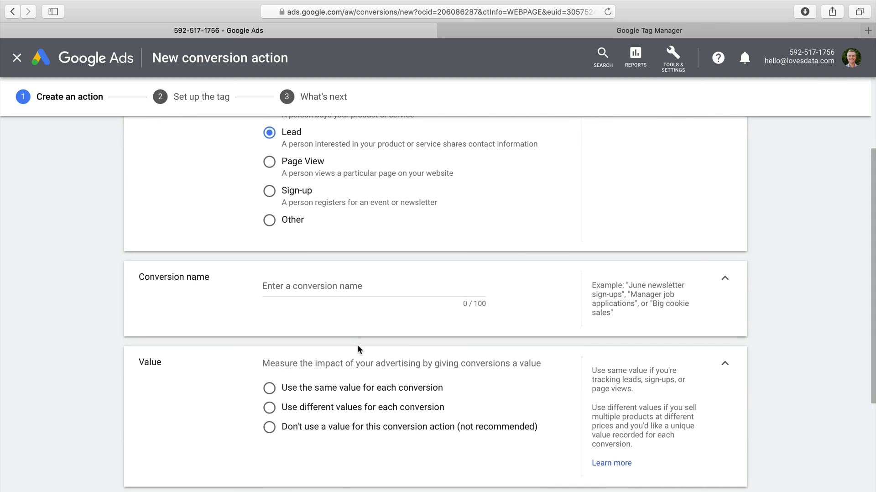
click(326, 289)
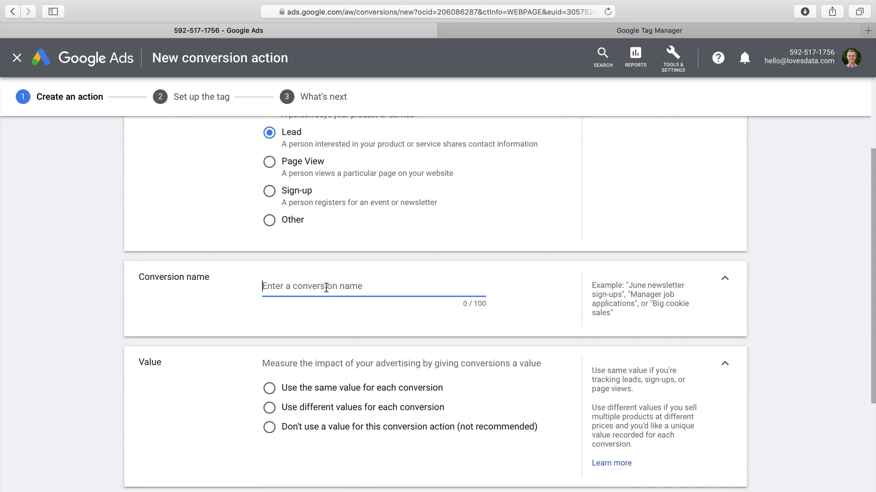
text(Contact Form)
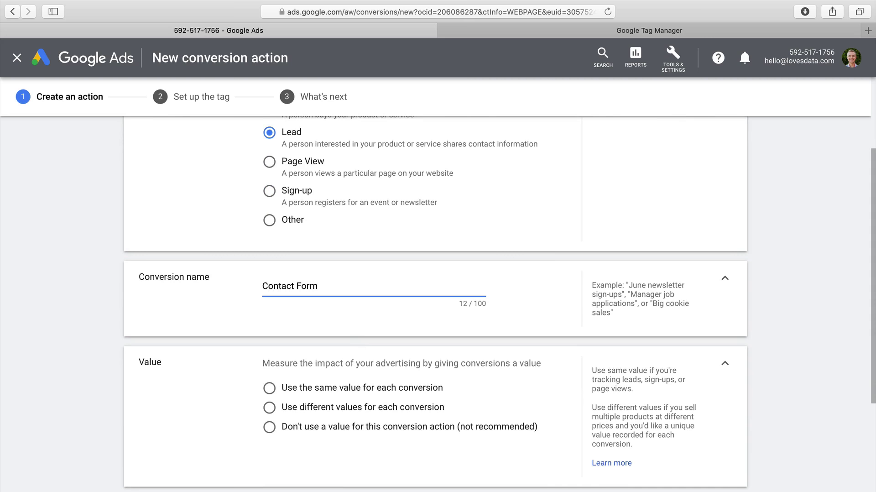
Use the same value of 100 Australian dollars for each conversion, after trying the different-values and no-value options
scroll(405, 341, down, 3)
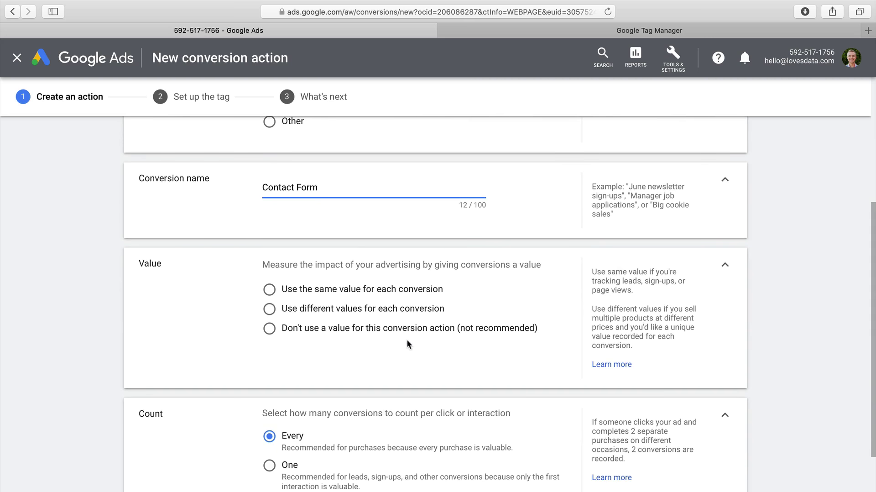
click(415, 293)
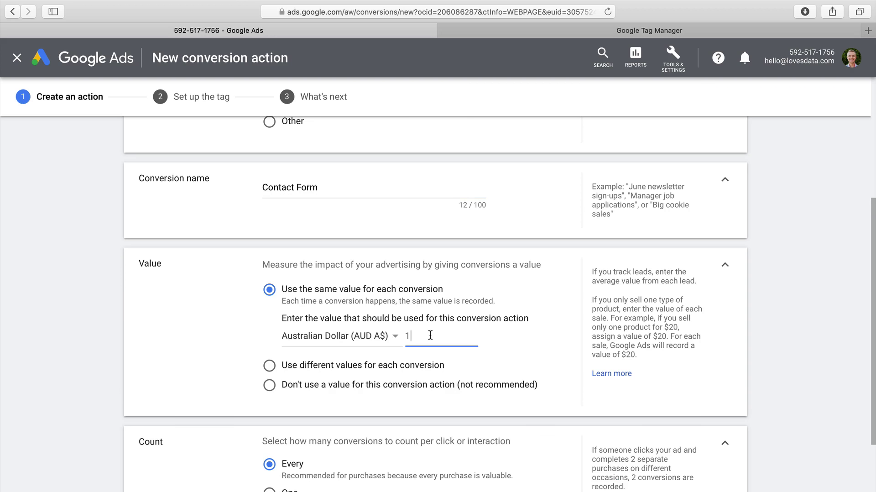
text(00)
click(421, 369)
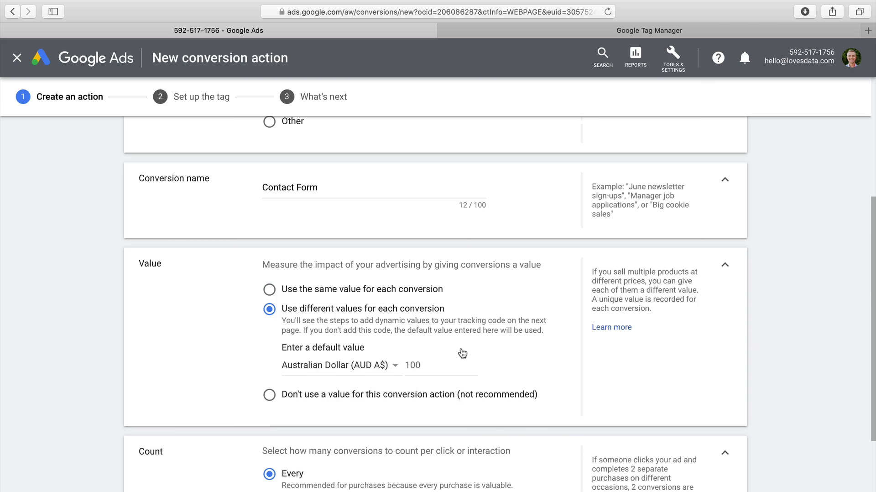
scroll(462, 353, down, 2)
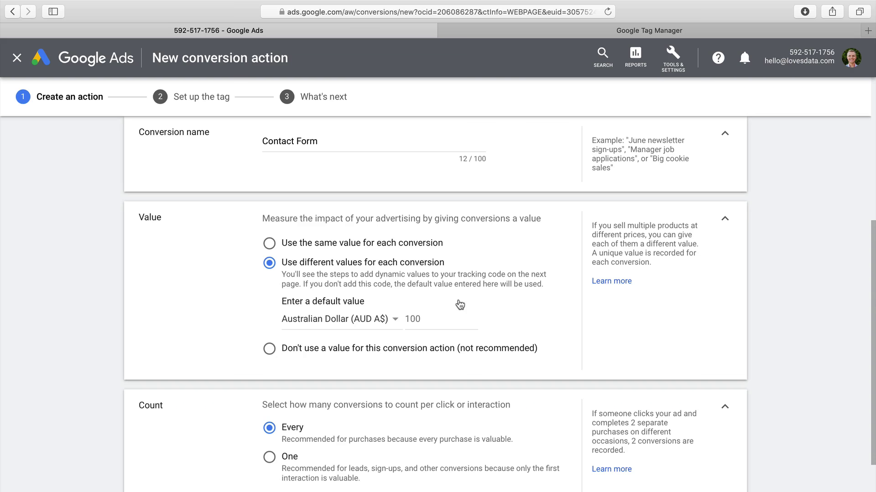
click(402, 349)
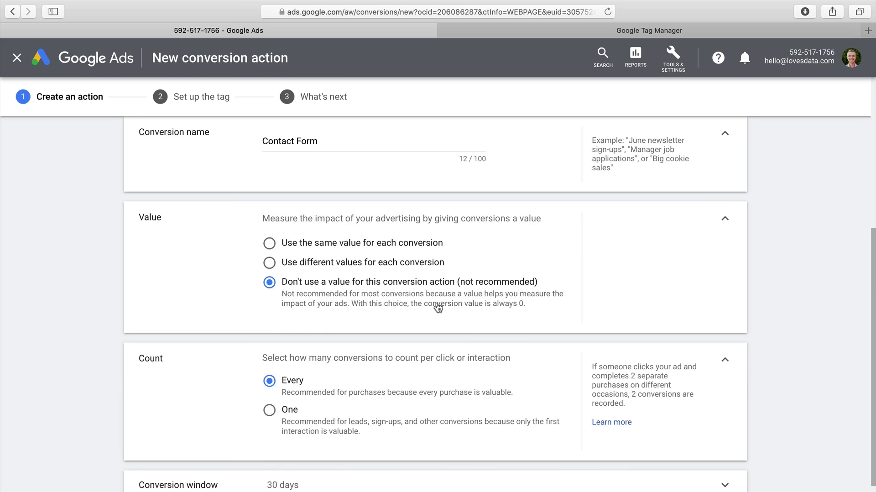
click(416, 247)
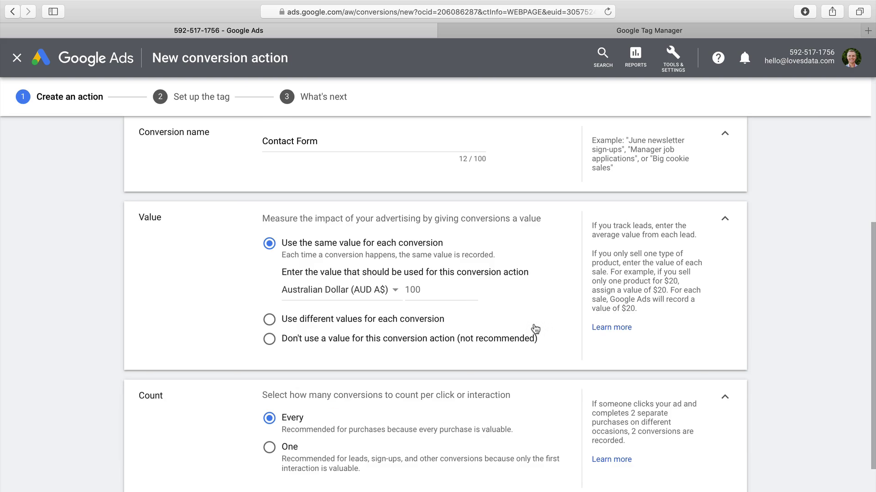
Set the conversion count to One per click or interaction
scroll(536, 329, down, 5)
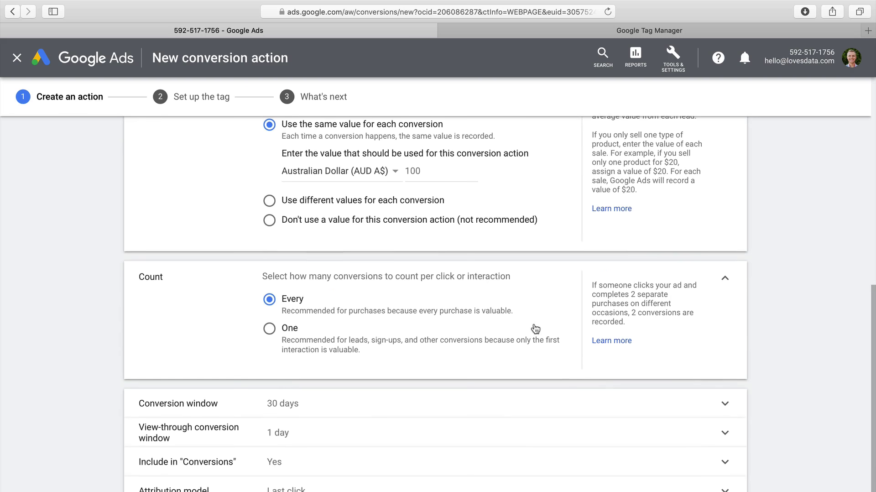
scroll(535, 329, down, 1)
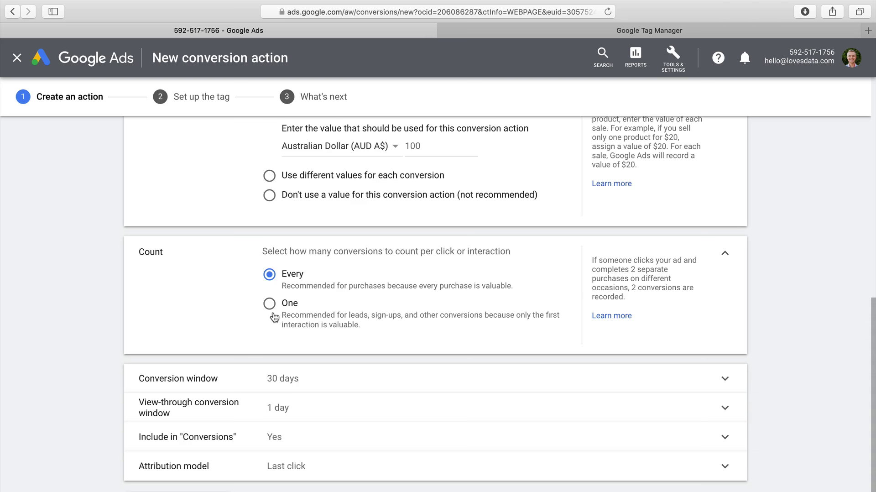
click(270, 306)
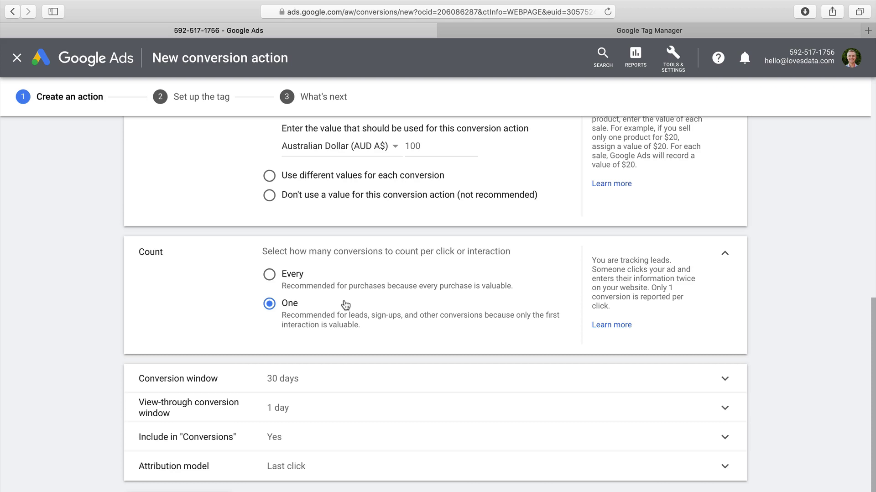
click(305, 277)
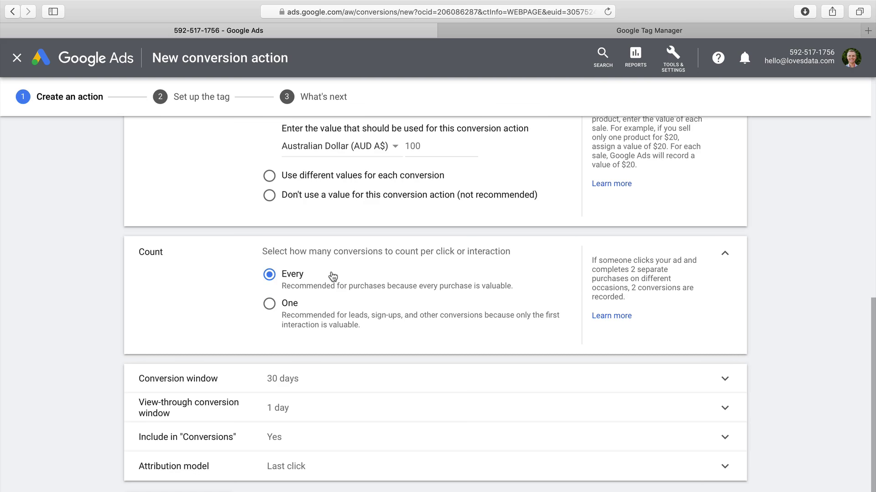
click(269, 304)
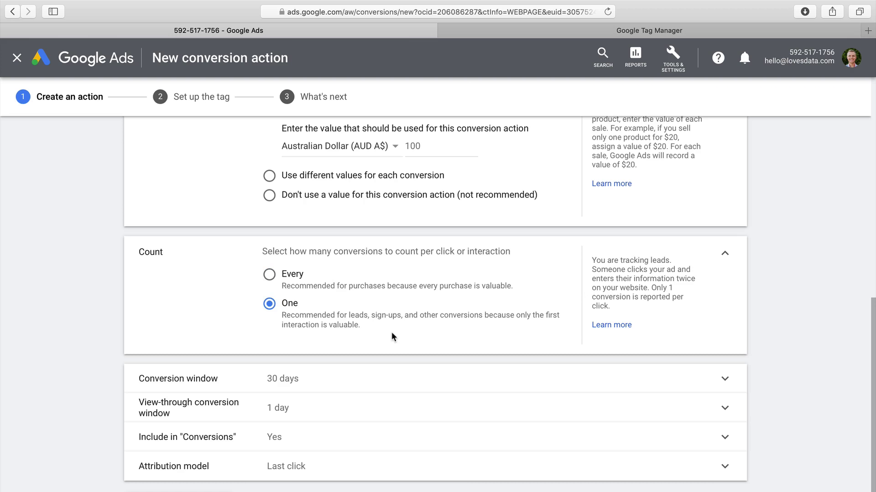
Expand the conversion window setting and review the available durations without changing the selection
scroll(392, 336, down, 1)
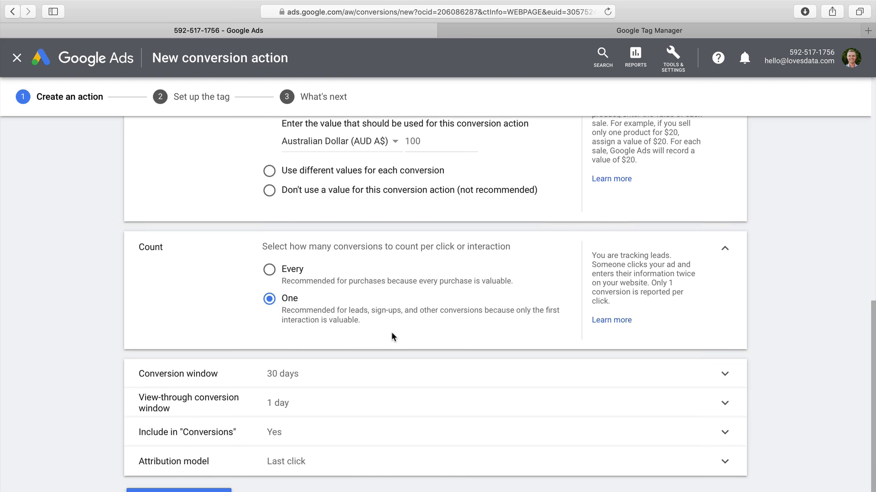
click(377, 372)
scroll(383, 369, down, 3)
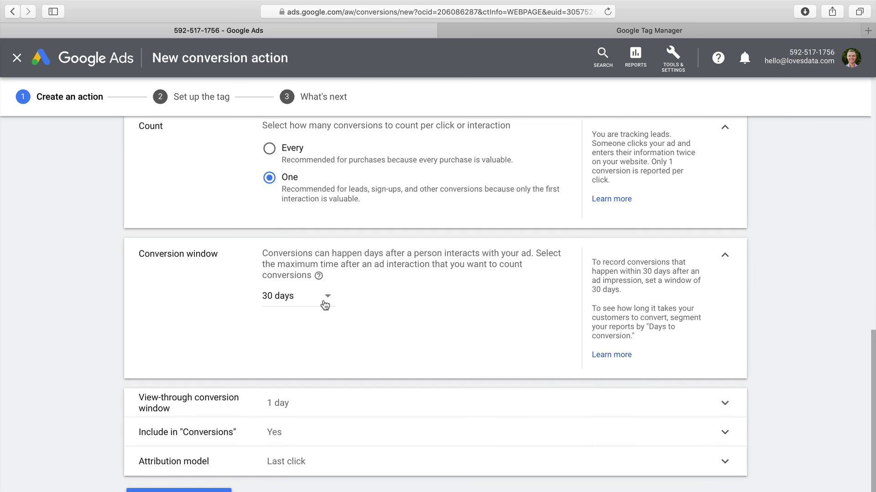
click(324, 305)
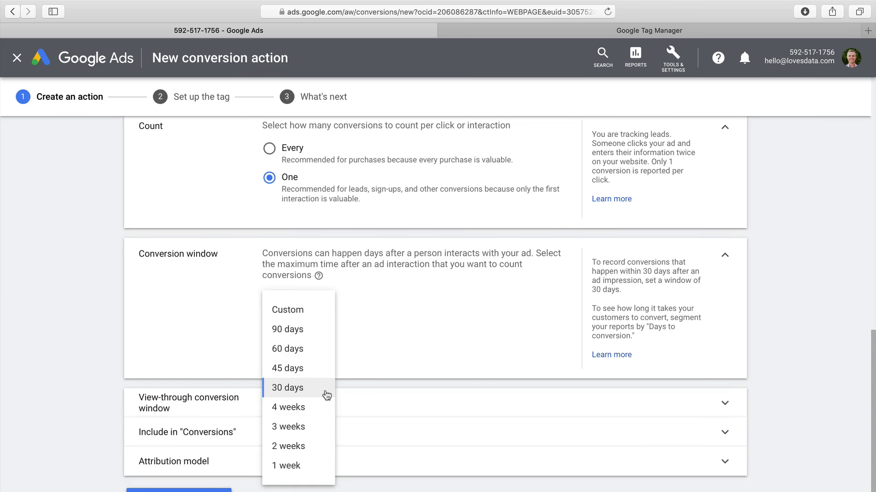
click(389, 341)
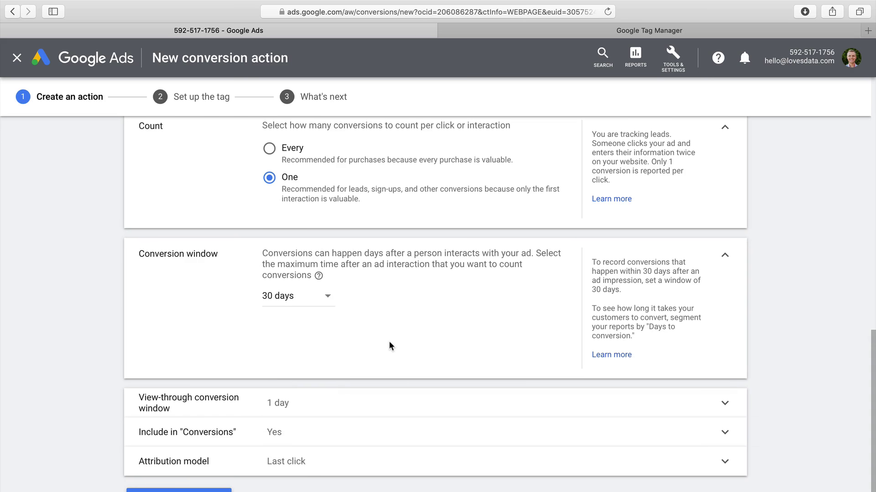
Examine the view-through conversion window and the Include in "Conversions" settings
click(356, 401)
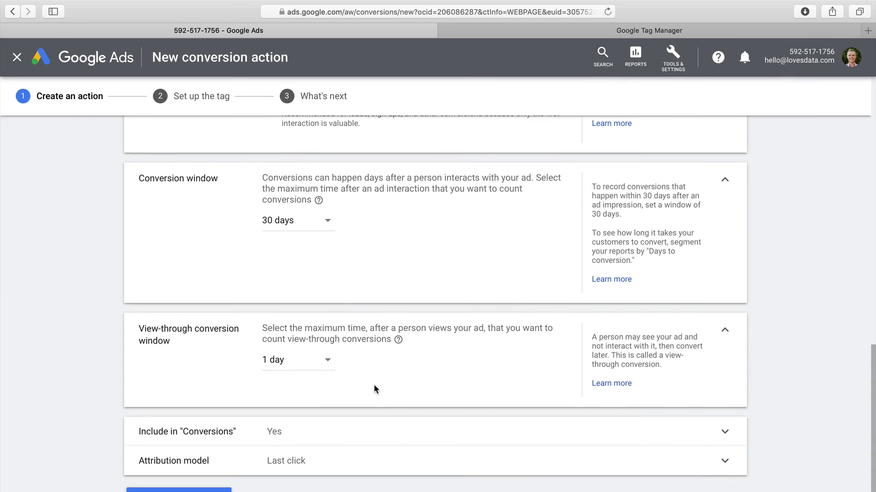
click(315, 364)
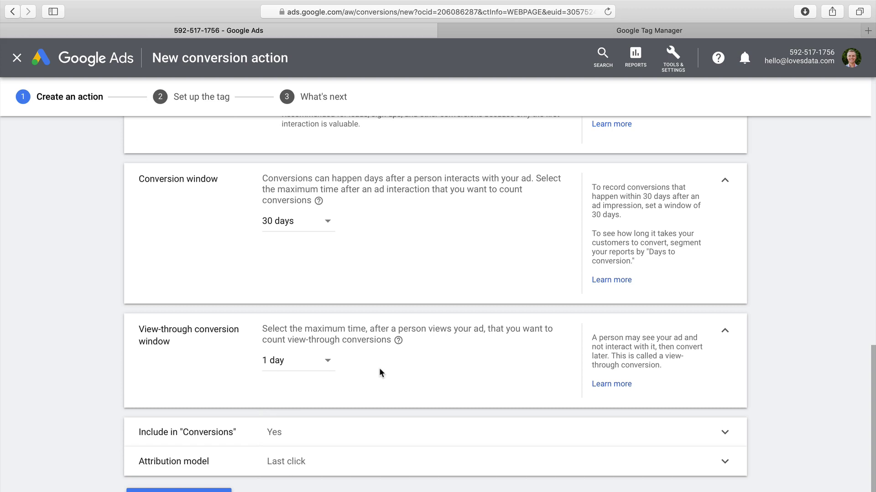
click(334, 432)
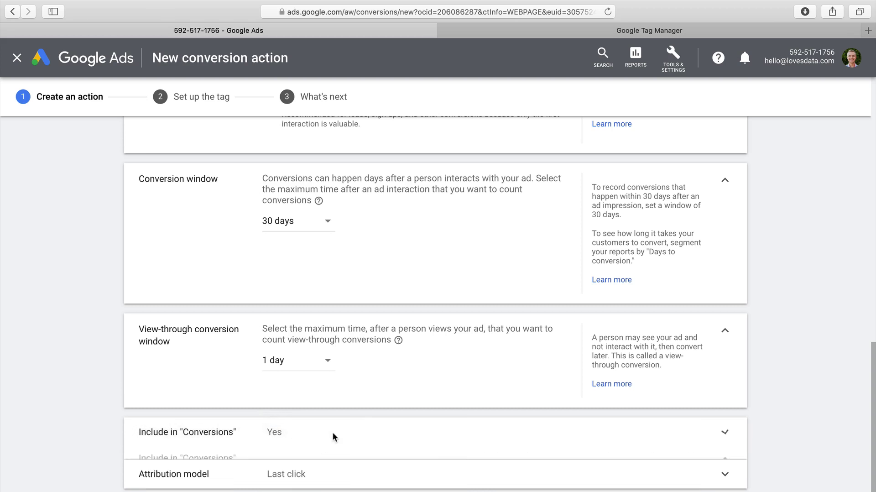
scroll(357, 415, down, 2)
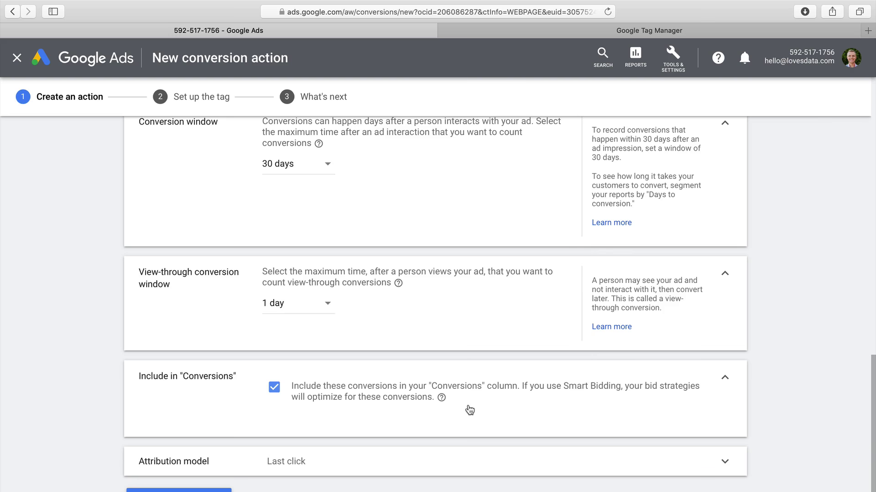
Expand the attribution model setting and examine the available models, including Time decay and Data-driven, without changing the selection
click(408, 463)
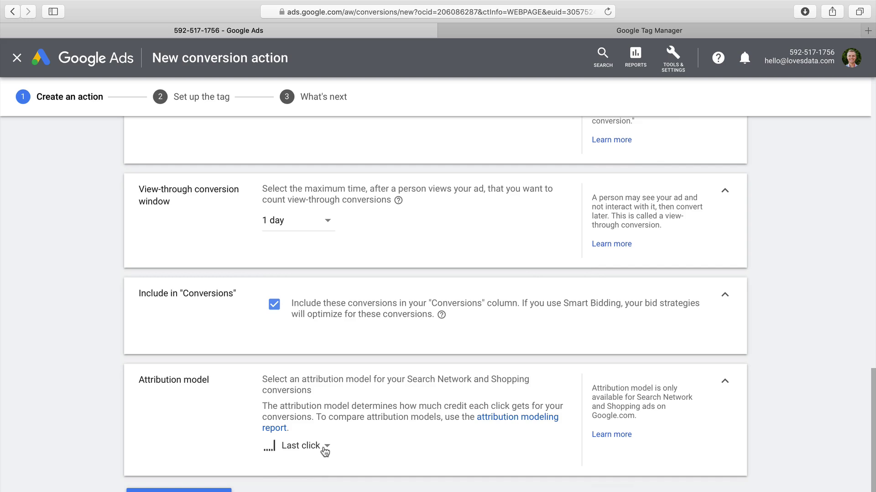
click(325, 447)
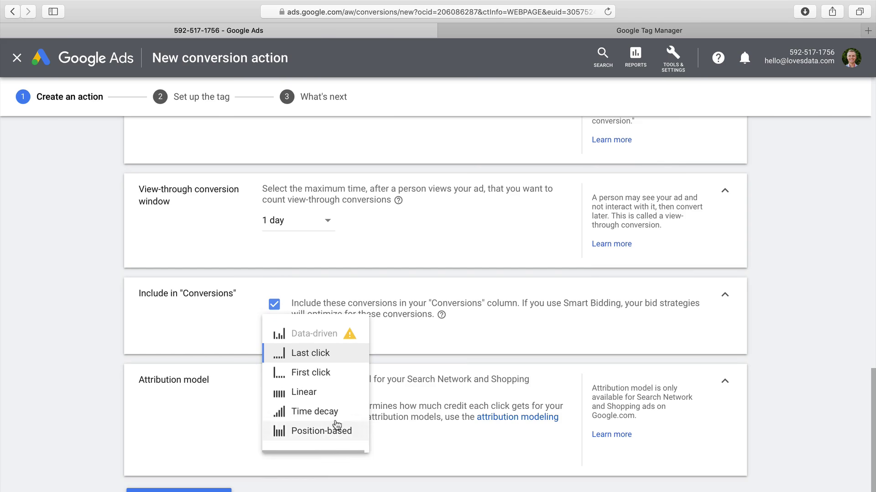
mouse_move(350, 374)
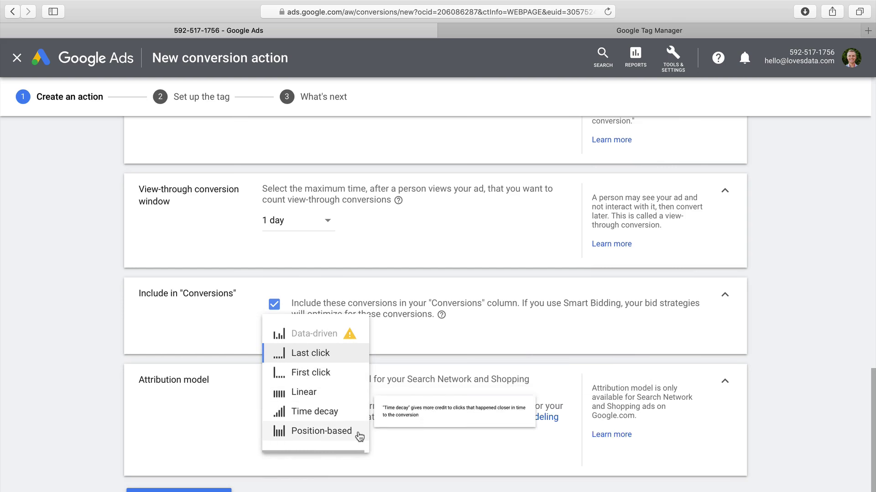
mouse_move(360, 437)
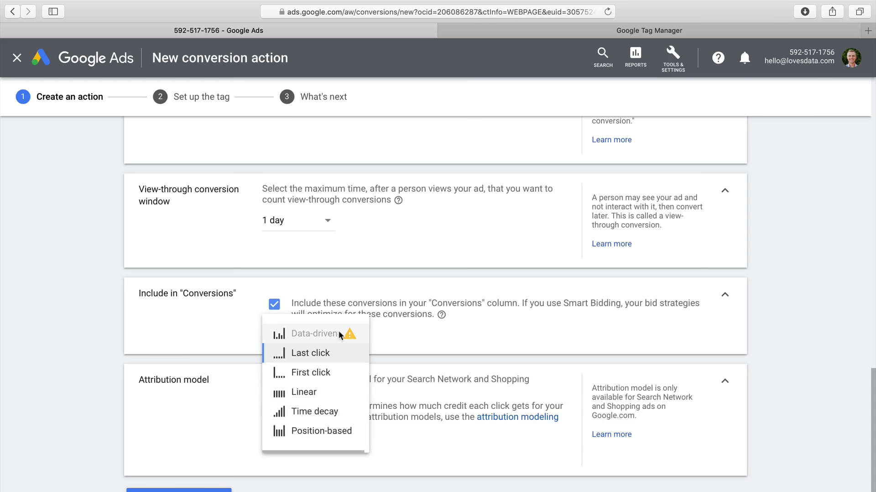
mouse_move(360, 337)
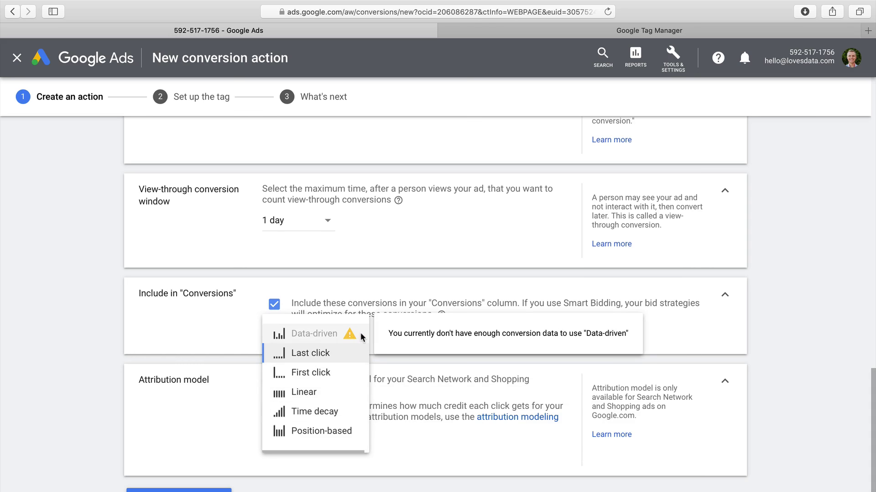
click(423, 447)
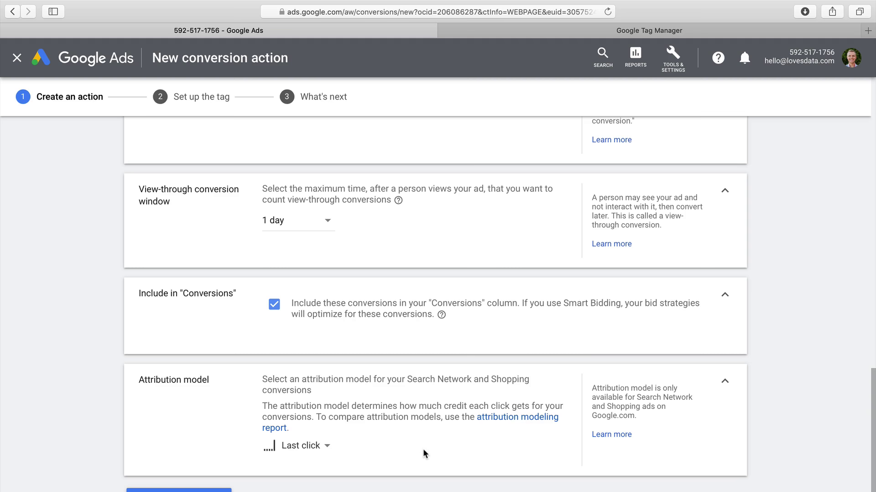
Create the conversion action and select the full event snippet code for the Contact Form conversion page
click(219, 489)
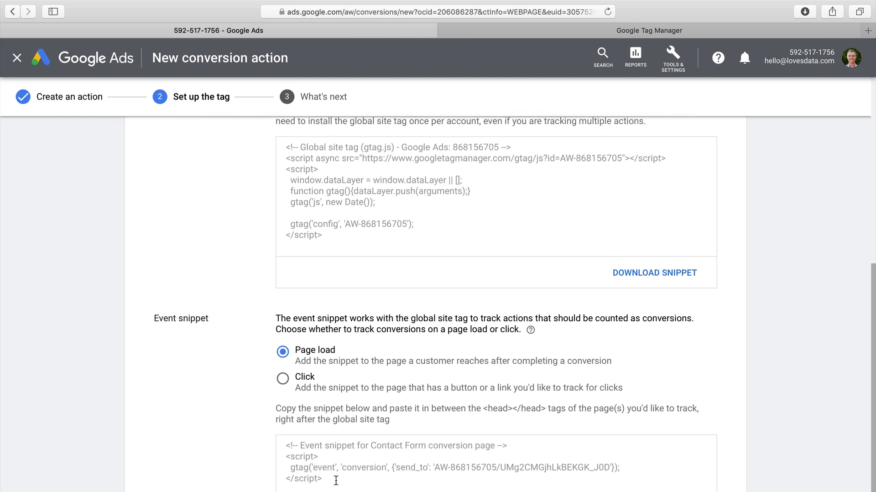
drag(336, 480, 278, 439)
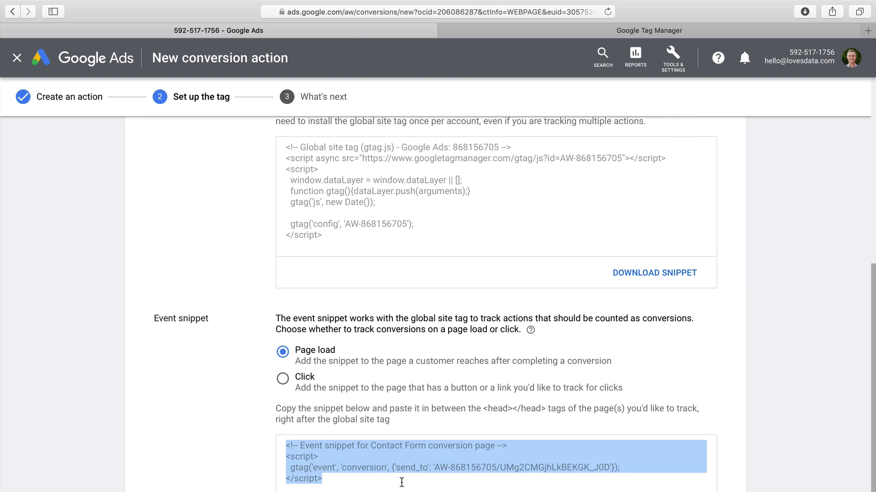
Set the event snippet to track conversions on a click and examine the code provided for that option
scroll(401, 481, down, 1)
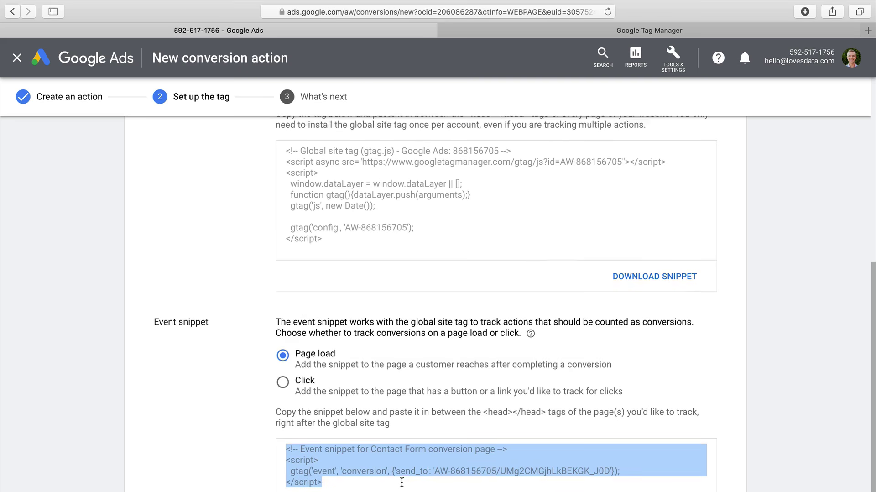
scroll(402, 482, up, 5)
scroll(401, 485, up, 3)
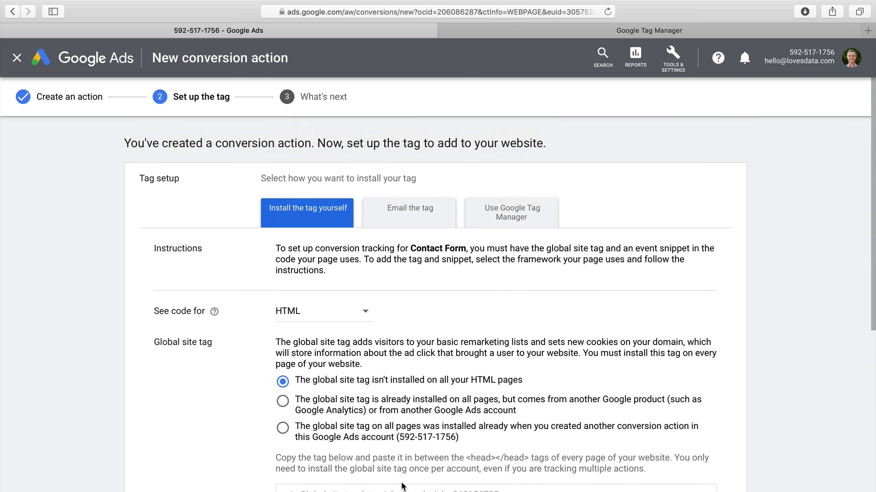
scroll(402, 485, down, 8)
click(310, 365)
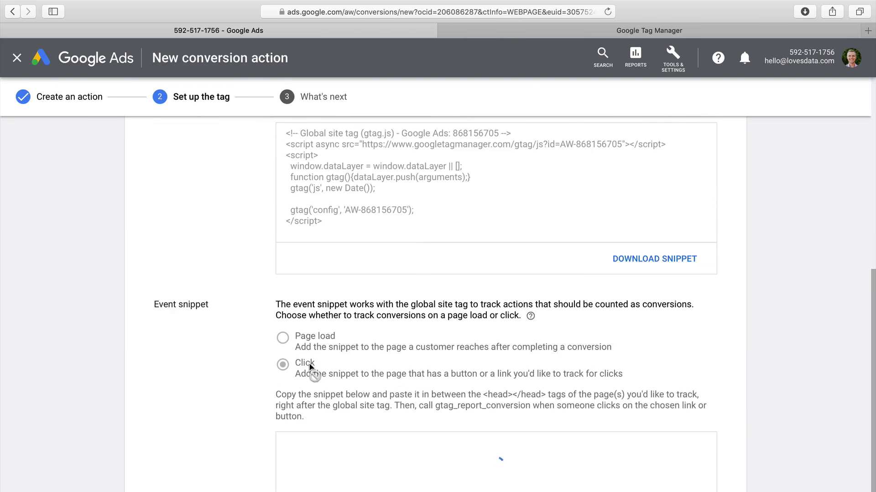
scroll(393, 365, down, 3)
scroll(393, 364, up, 10)
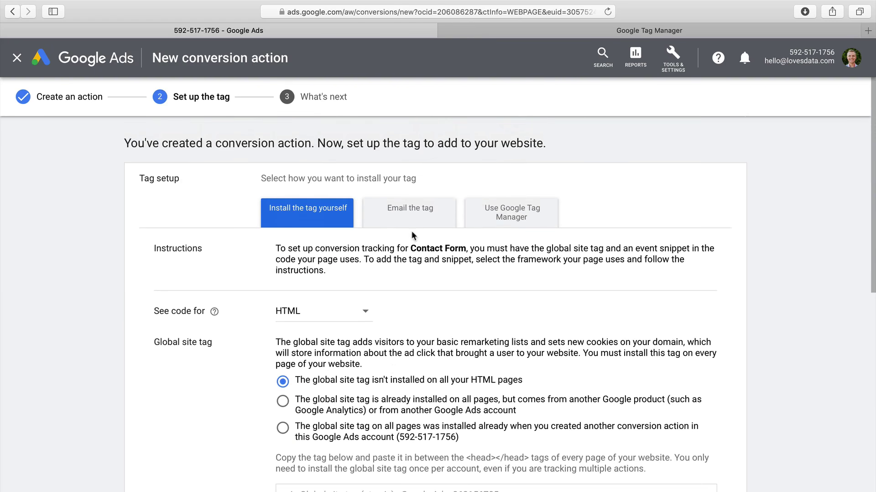
Choose Google Tag Manager as the tag setup method and select the Contact Form action's conversion ID and conversion label
click(514, 218)
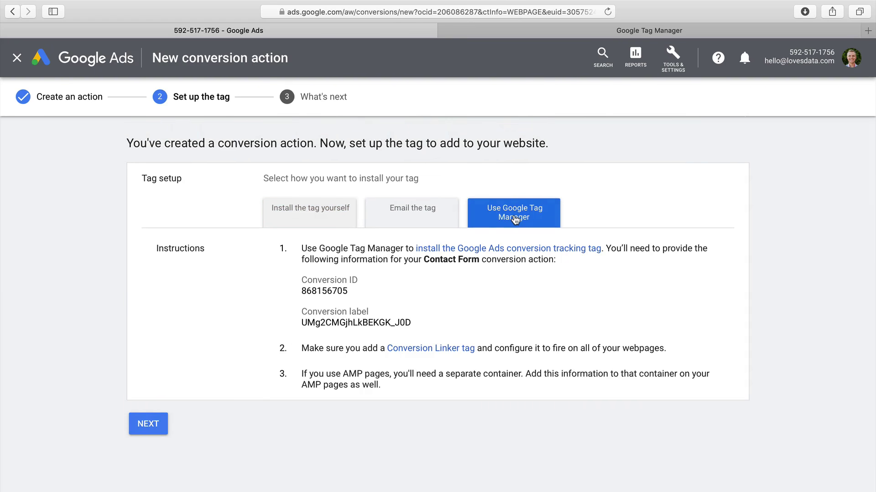
drag(300, 290, 348, 291)
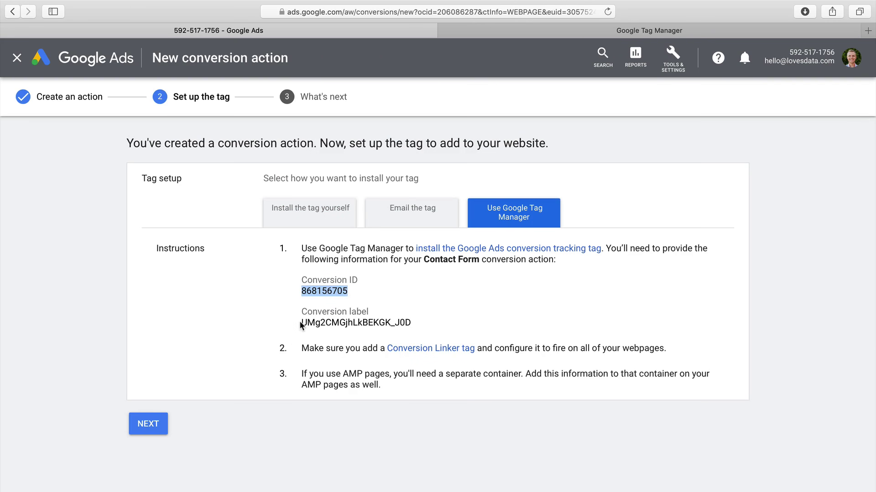
drag(303, 322, 415, 322)
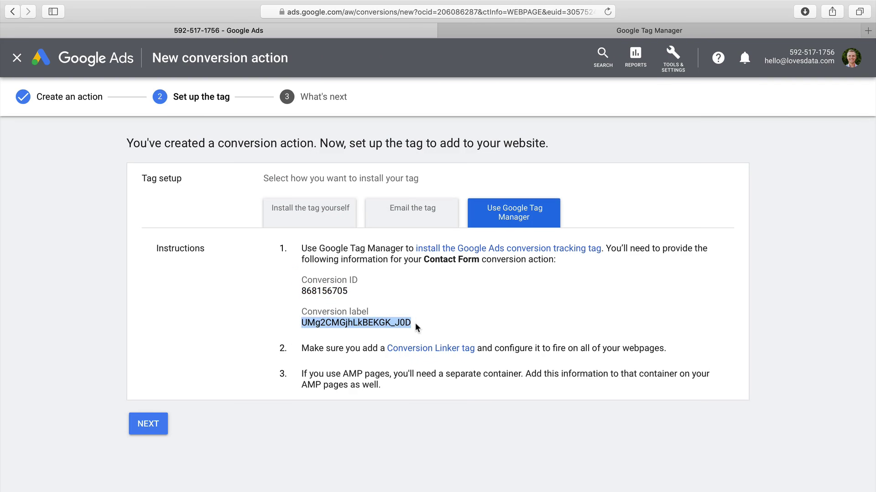
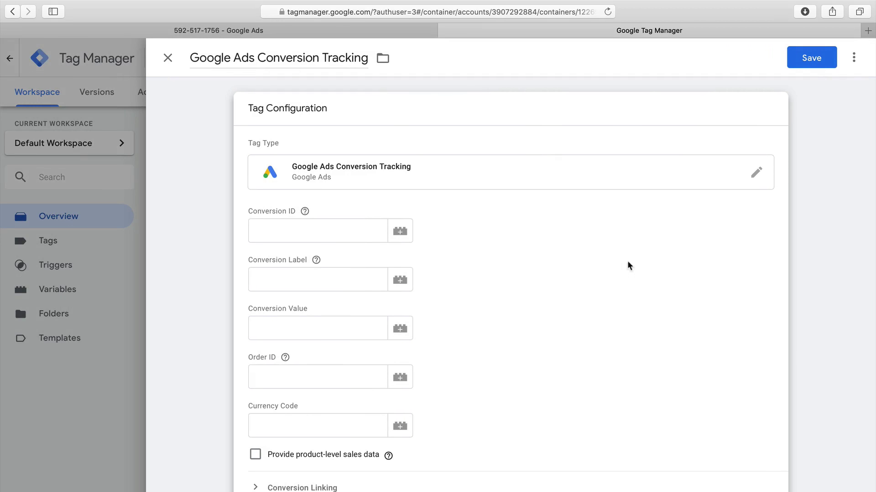
Enter the Contact Form action's conversion ID and conversion label in the Google Ads Conversion Tracking tag in Google Tag Manager
click(347, 232)
text(868156705)
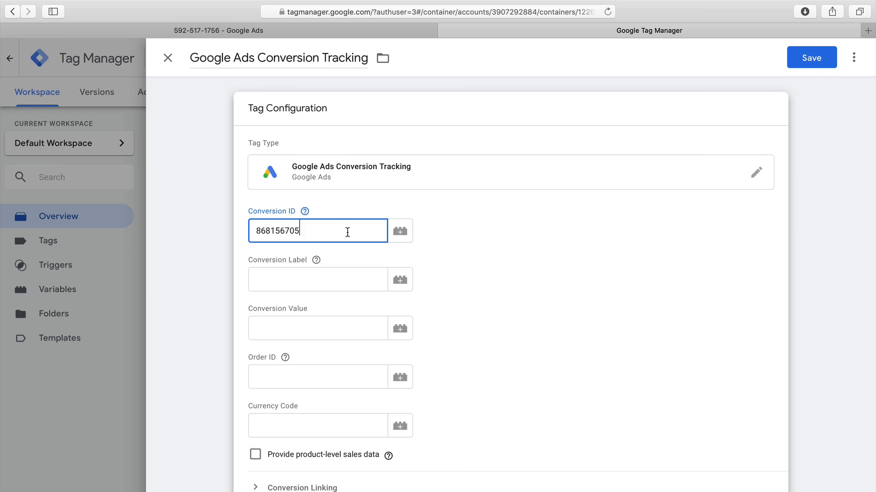
click(310, 277)
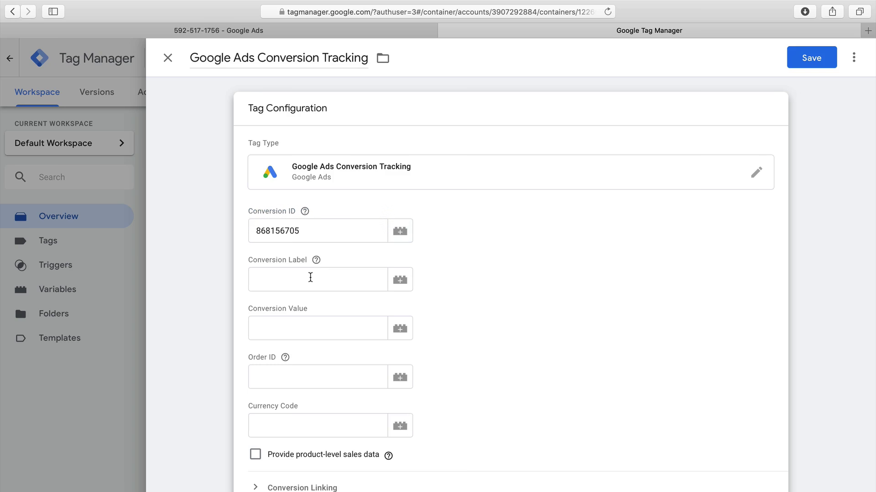
text(UMg2CMGjhLIBEKGK_J0D)
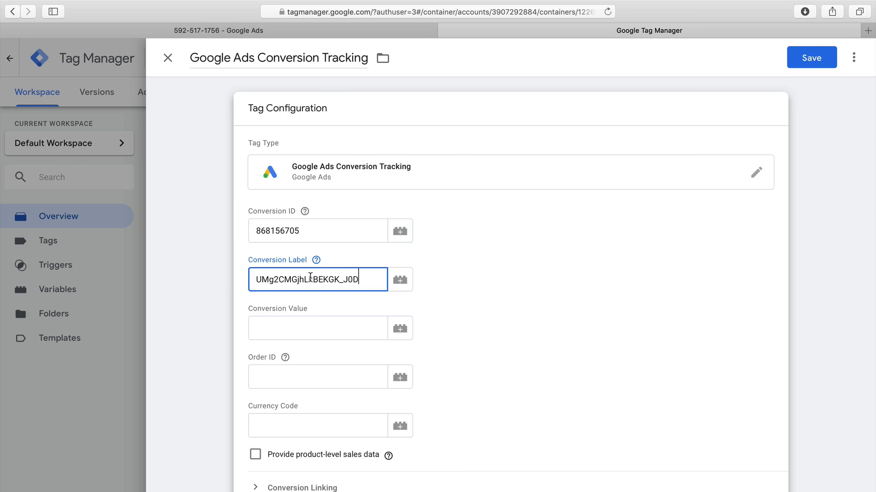
click(507, 293)
Add a new firing trigger to the tag, named "Thank You Page", with the Page View trigger type
scroll(509, 293, down, 3)
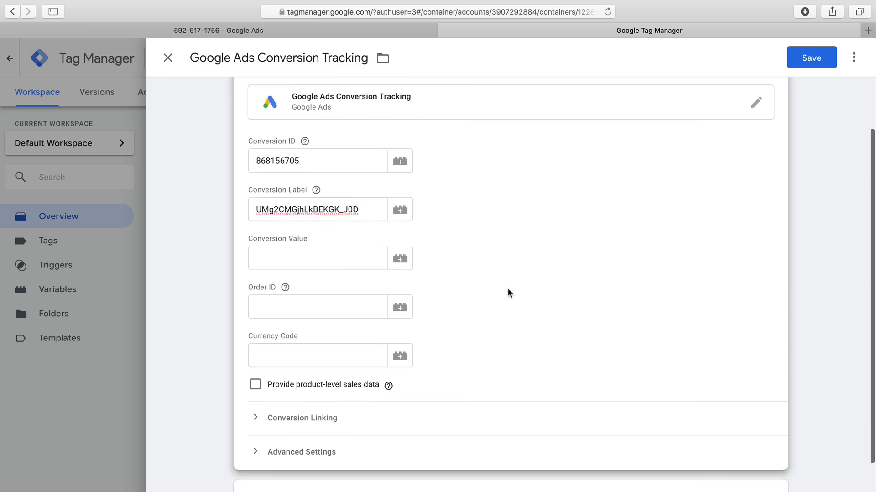
scroll(510, 293, down, 2)
click(403, 432)
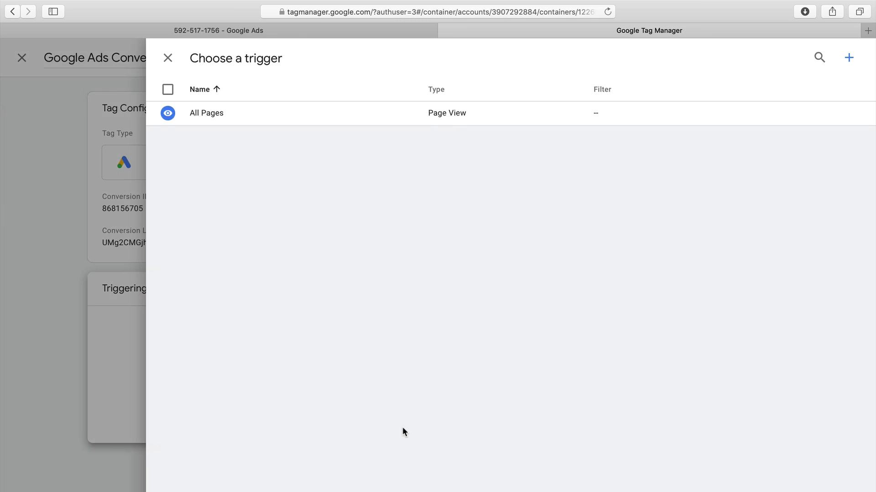
click(850, 57)
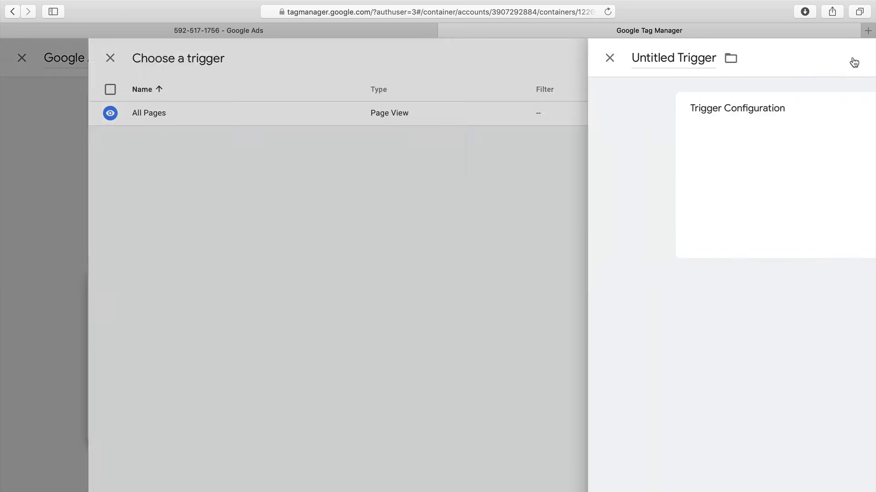
click(214, 59)
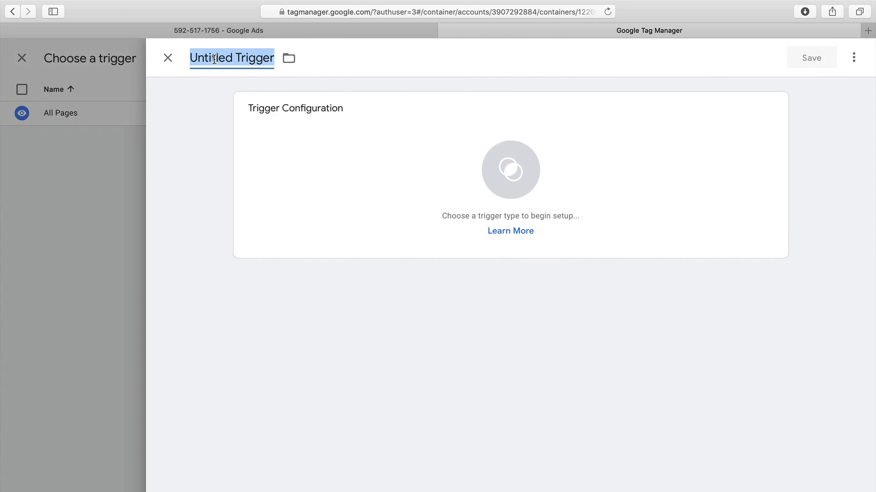
text(Thank You Page)
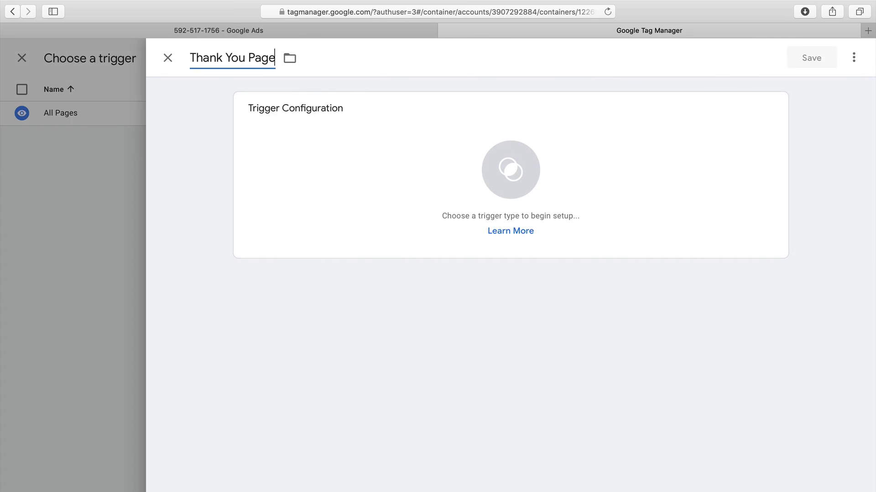
click(317, 155)
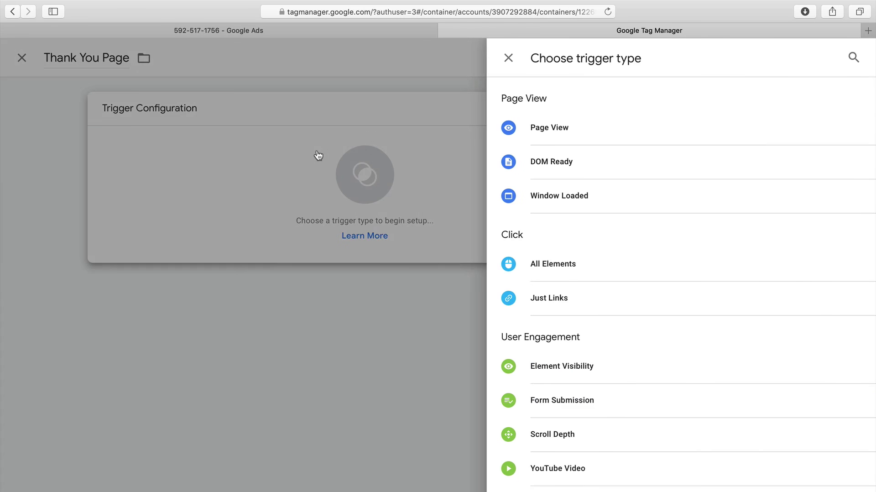
click(537, 125)
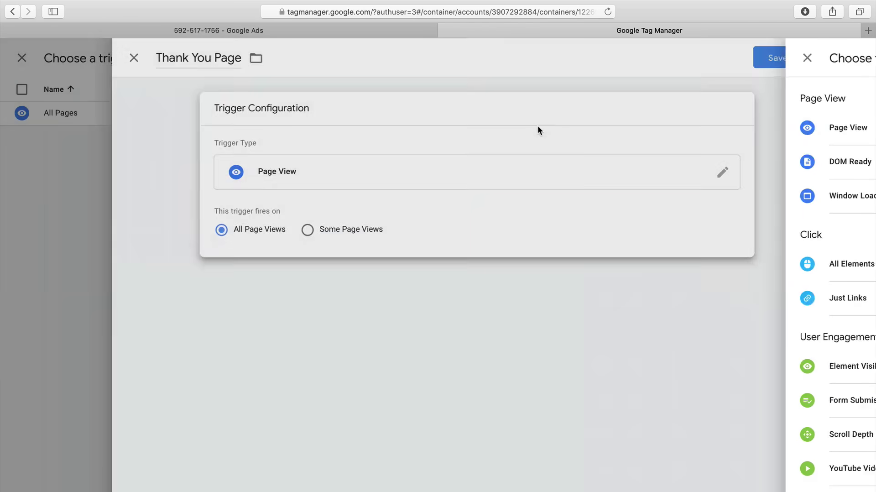
Restrict the trigger to Some Page Views where Page Path contains "/thank-you", and save it
click(407, 229)
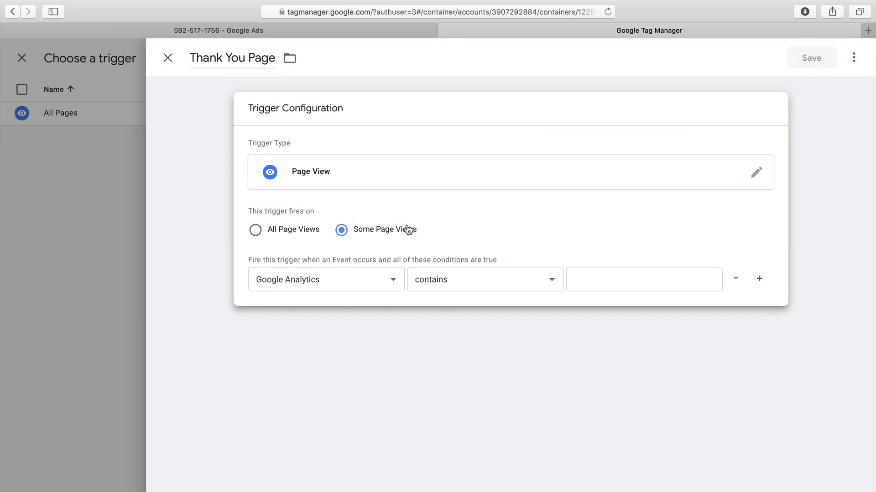
click(377, 285)
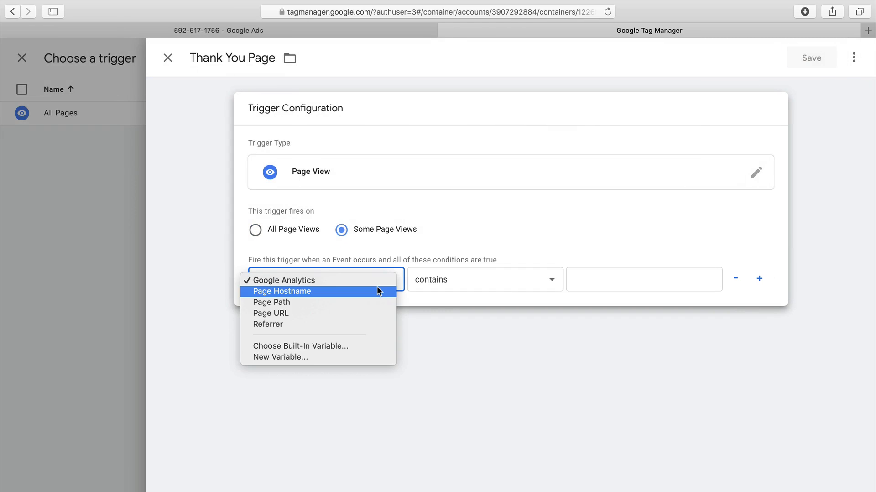
click(376, 301)
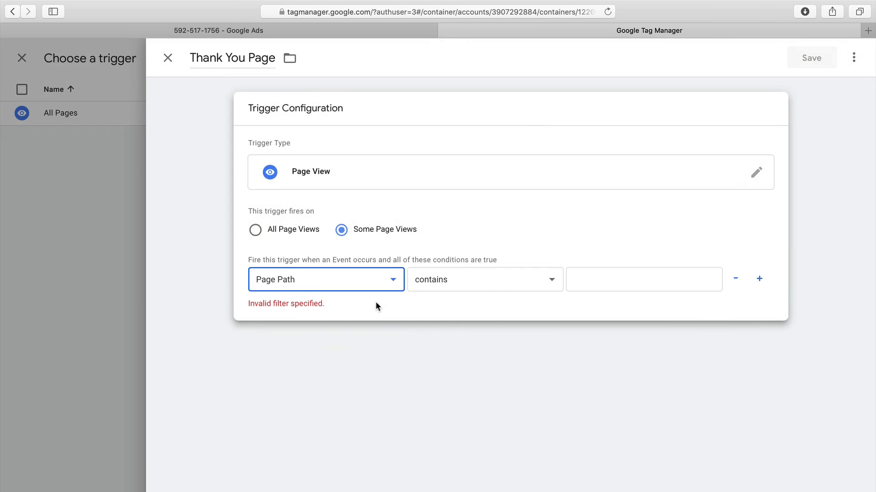
click(570, 278)
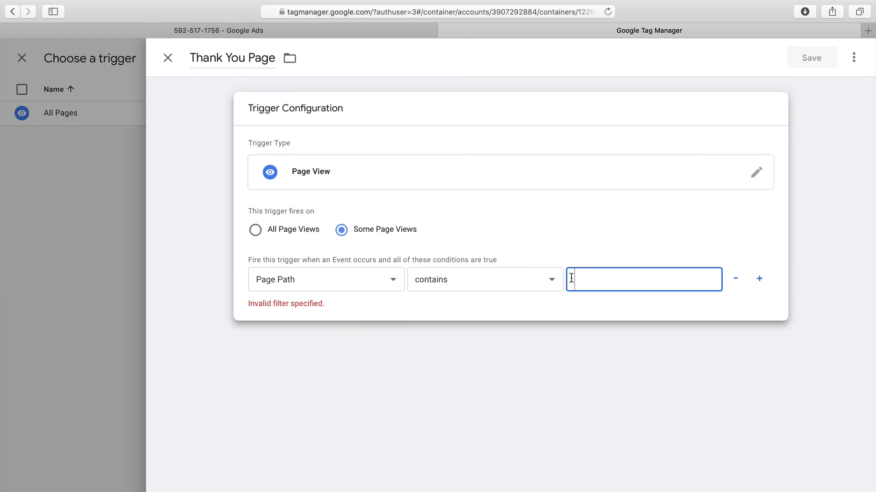
text(/thank-)
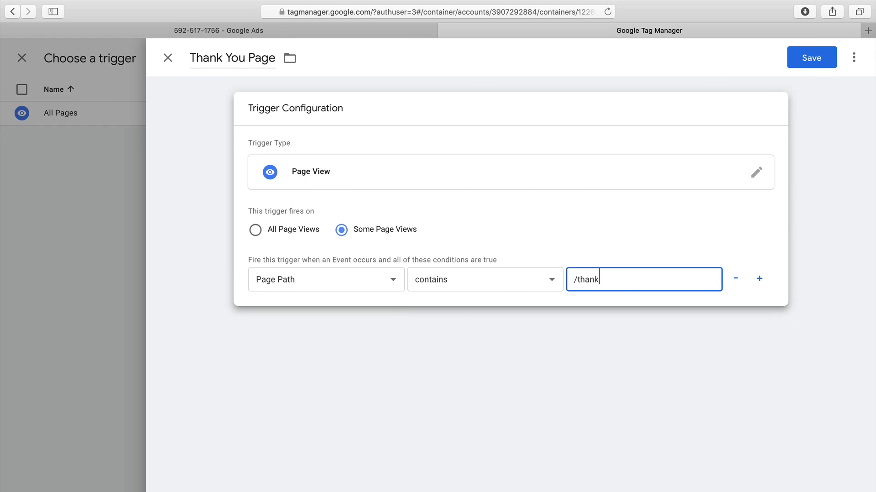
text(you)
click(824, 57)
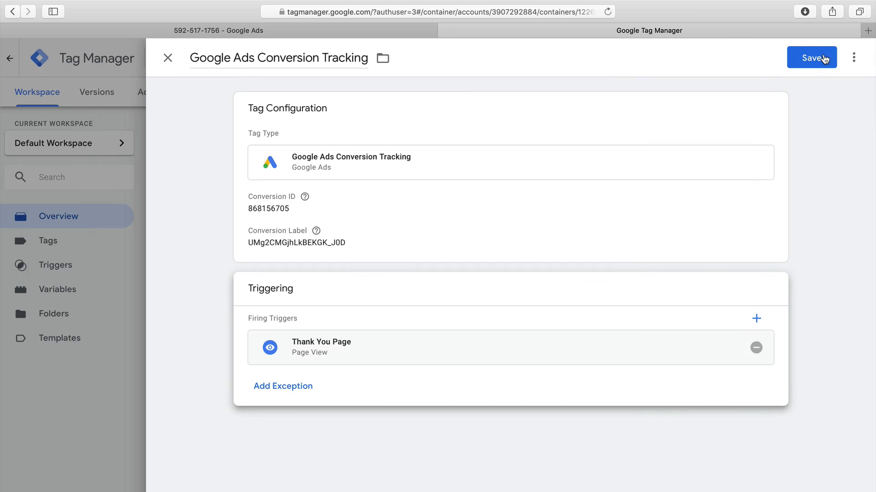
Save the tag and publish the workspace changes with the version name "Added Google Ads Conversion Tracking"
click(825, 58)
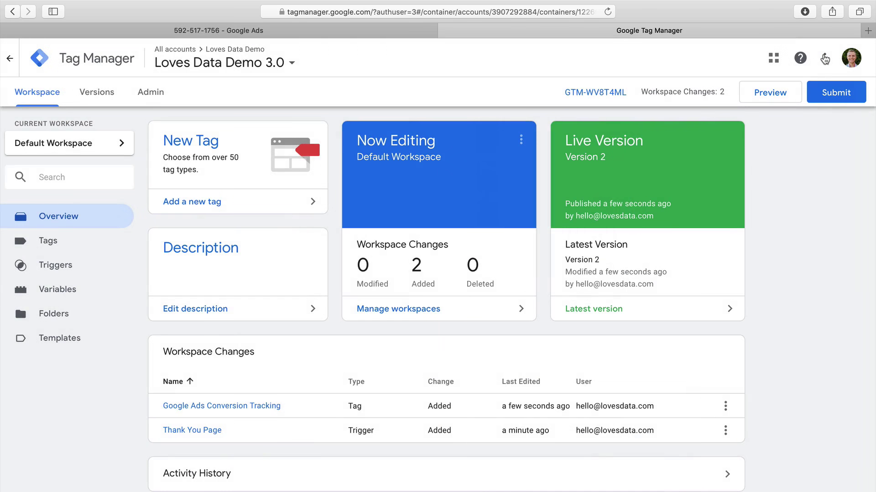
click(835, 91)
click(372, 196)
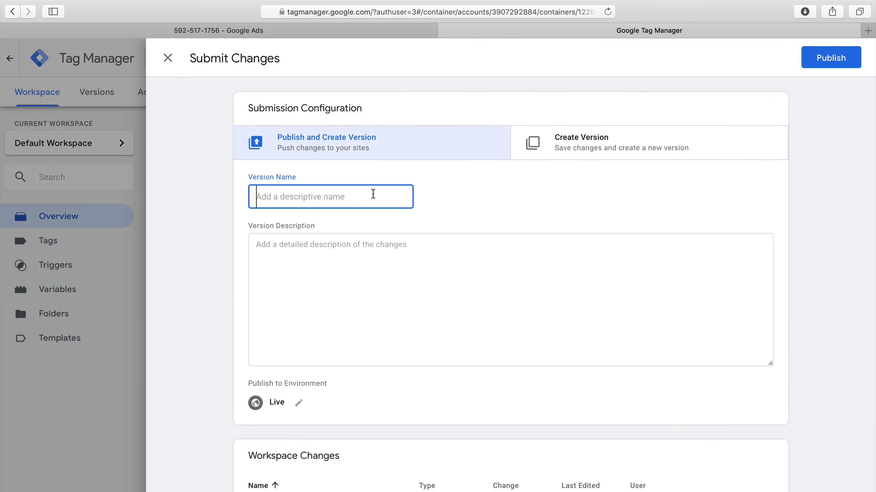
text(Added Go)
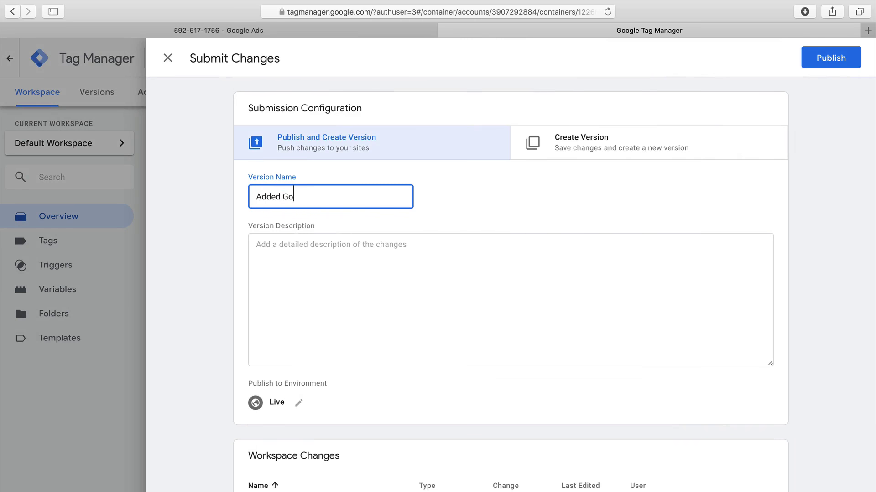
text(ogle Ads Conversion Tracking)
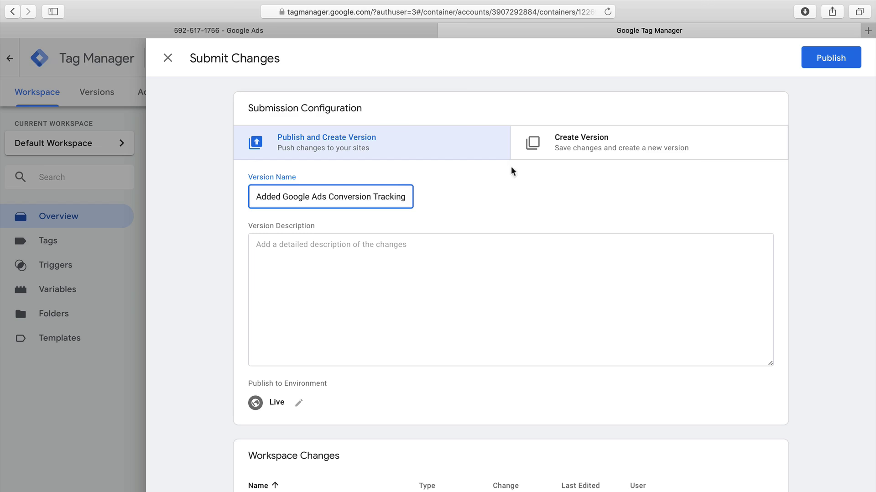
click(838, 62)
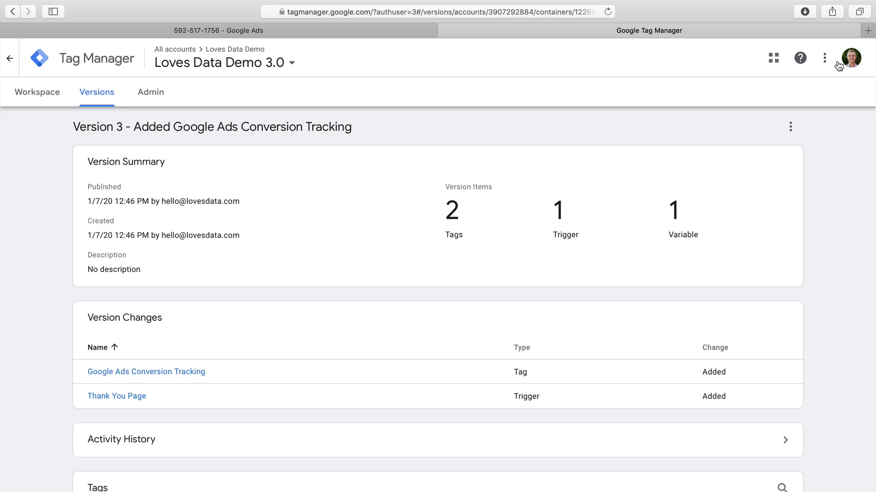
Switch back to Google Ads, leave the tag setup, start another conversion action and examine the app conversion tracking options
click(348, 30)
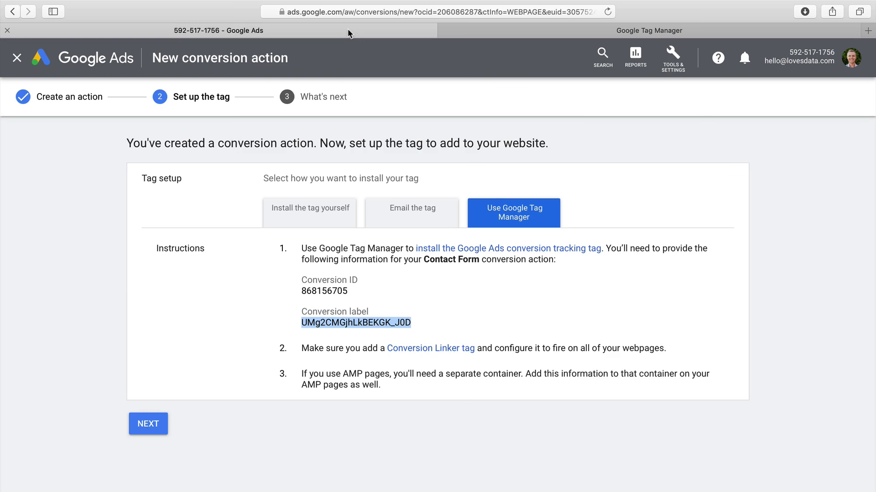
click(18, 58)
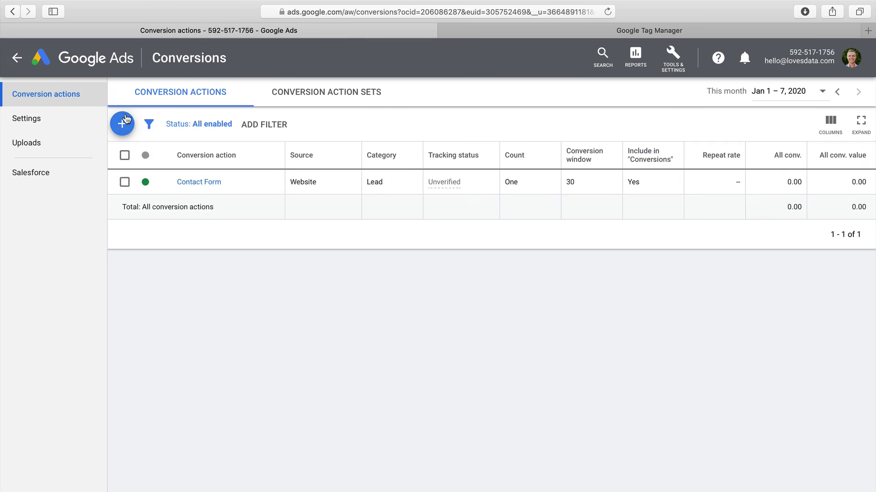
click(122, 123)
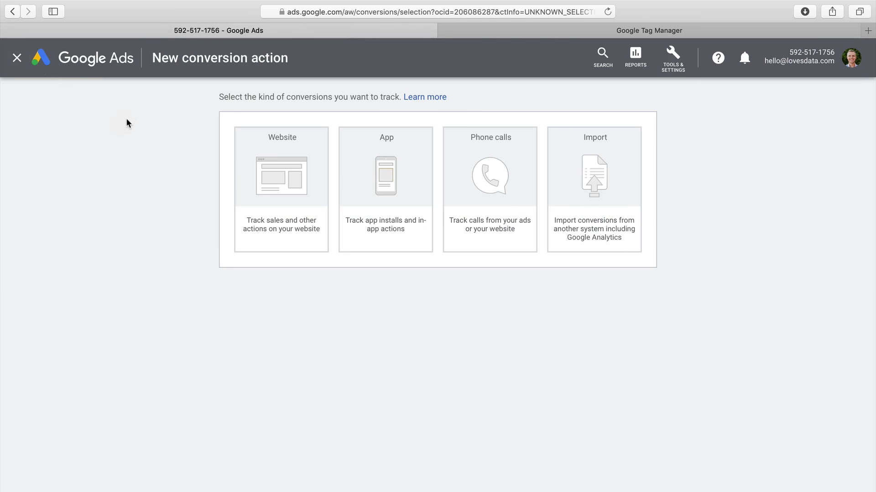
click(396, 175)
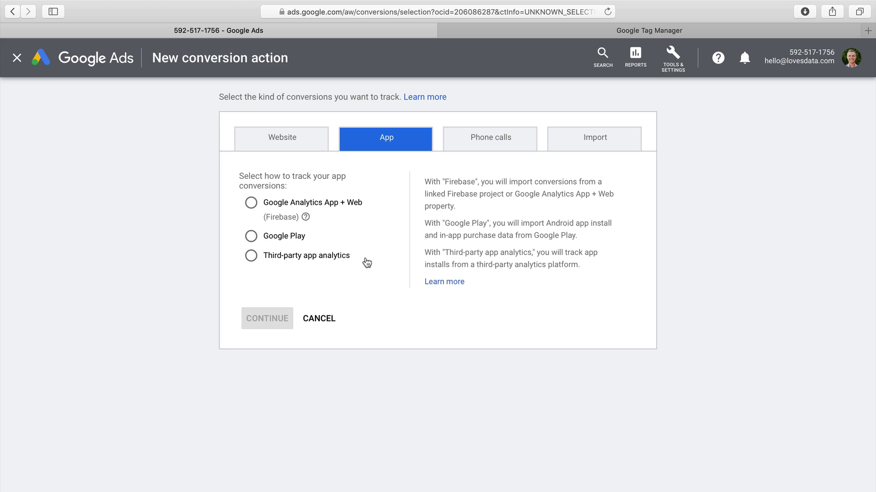
Examine the phone call conversion sources: calls from ads, calls to a website number, and clicks on a mobile website number
click(484, 151)
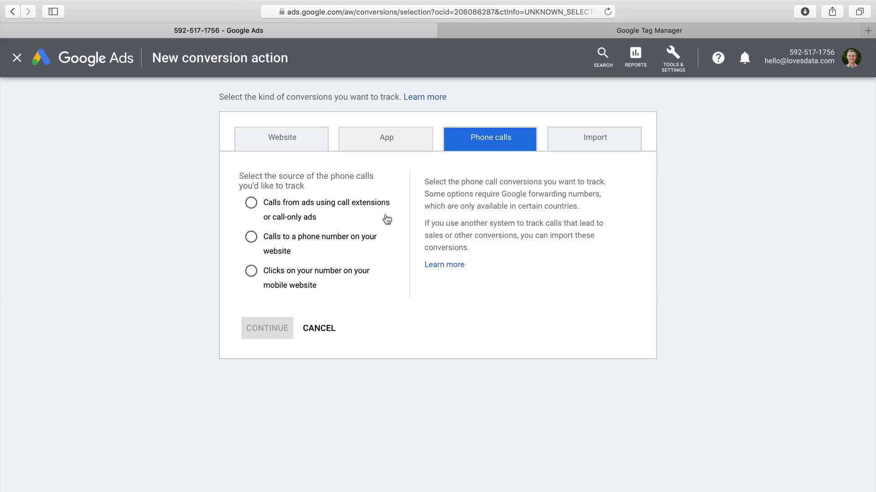
click(346, 208)
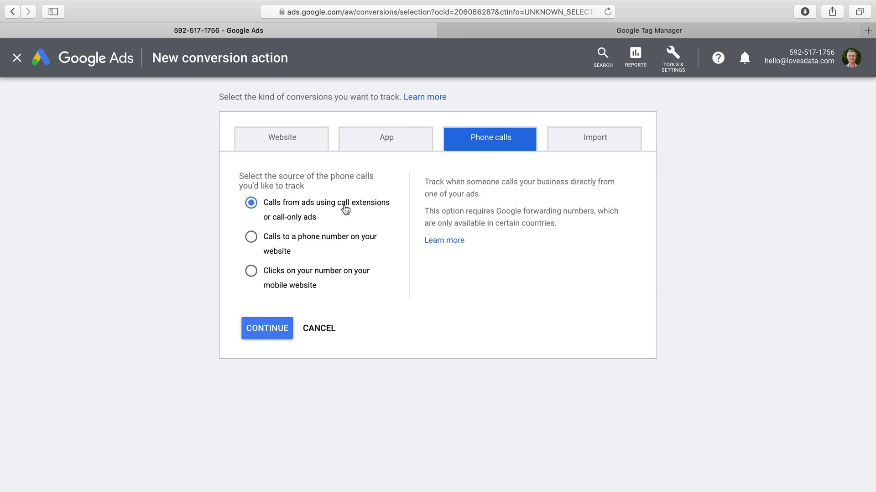
click(328, 243)
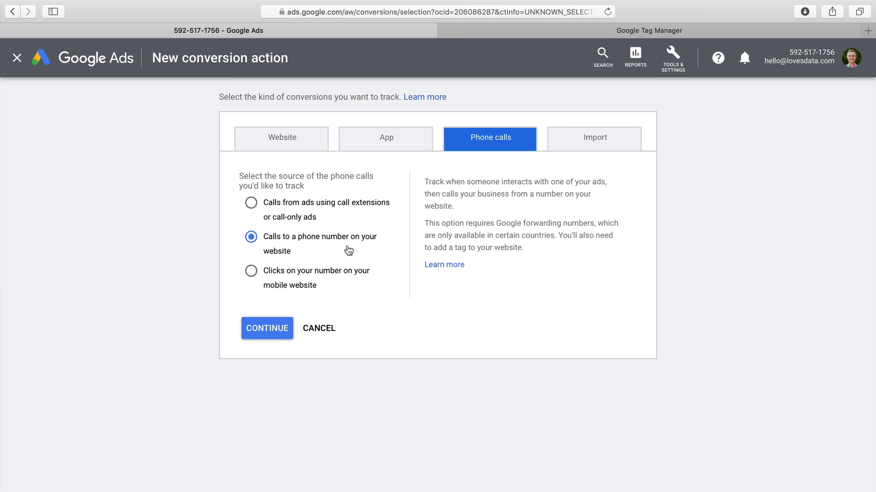
click(331, 283)
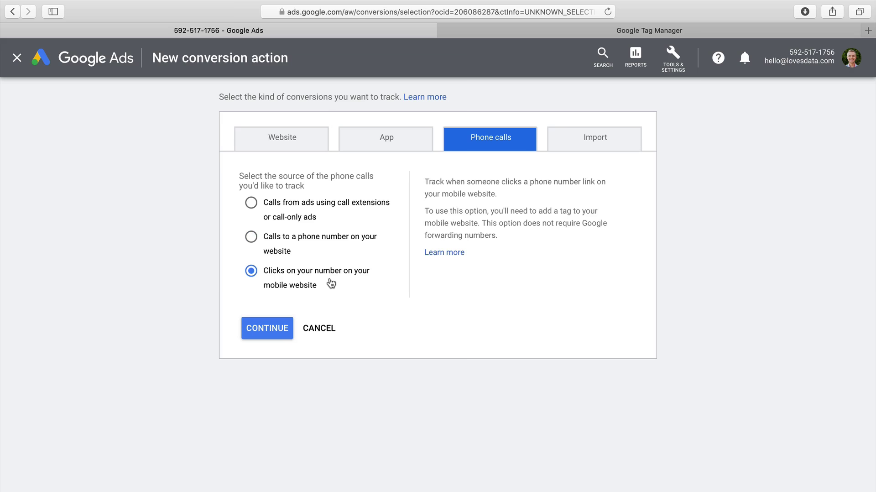
Examine the import conversion sources, selecting Other data sources or CRMs with Track conversions from clicks
click(572, 145)
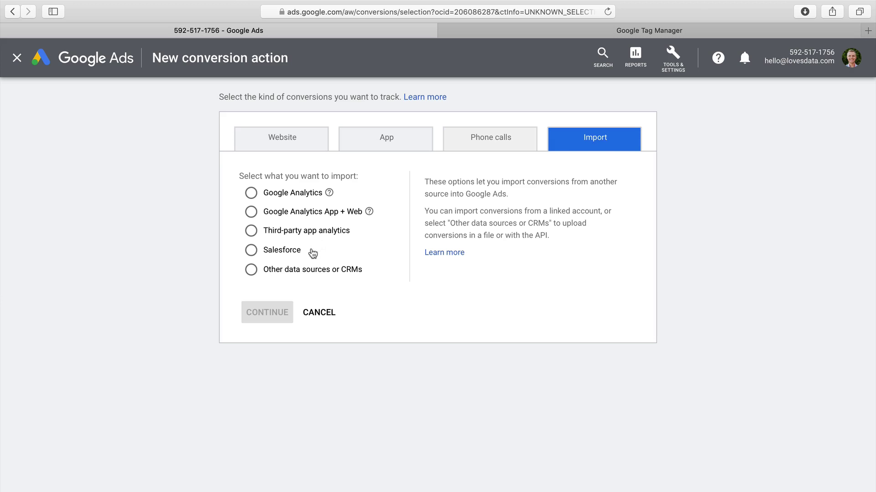
click(361, 274)
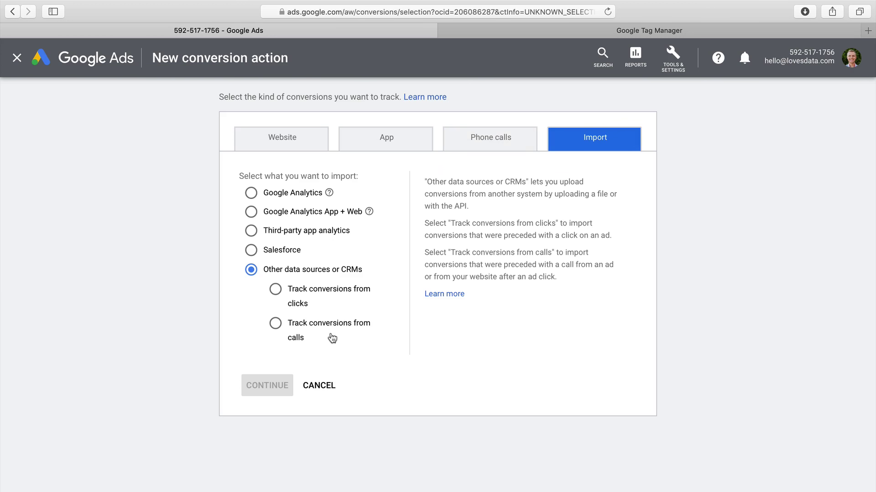
click(325, 303)
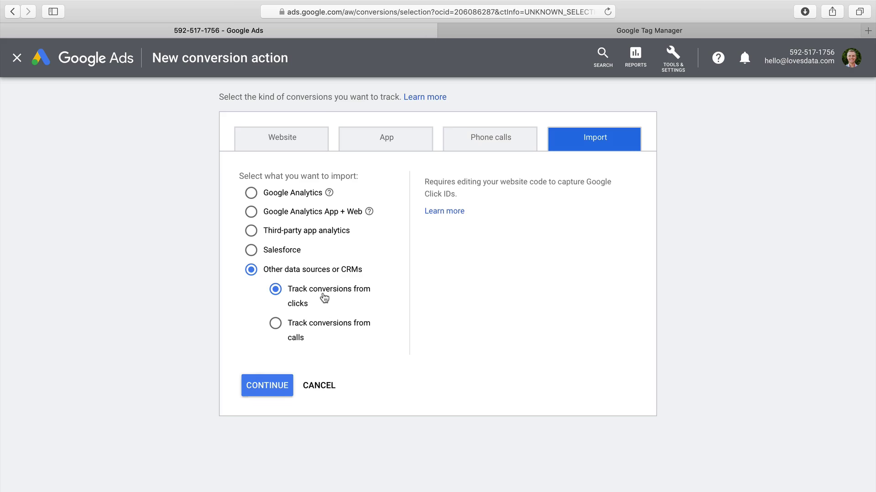